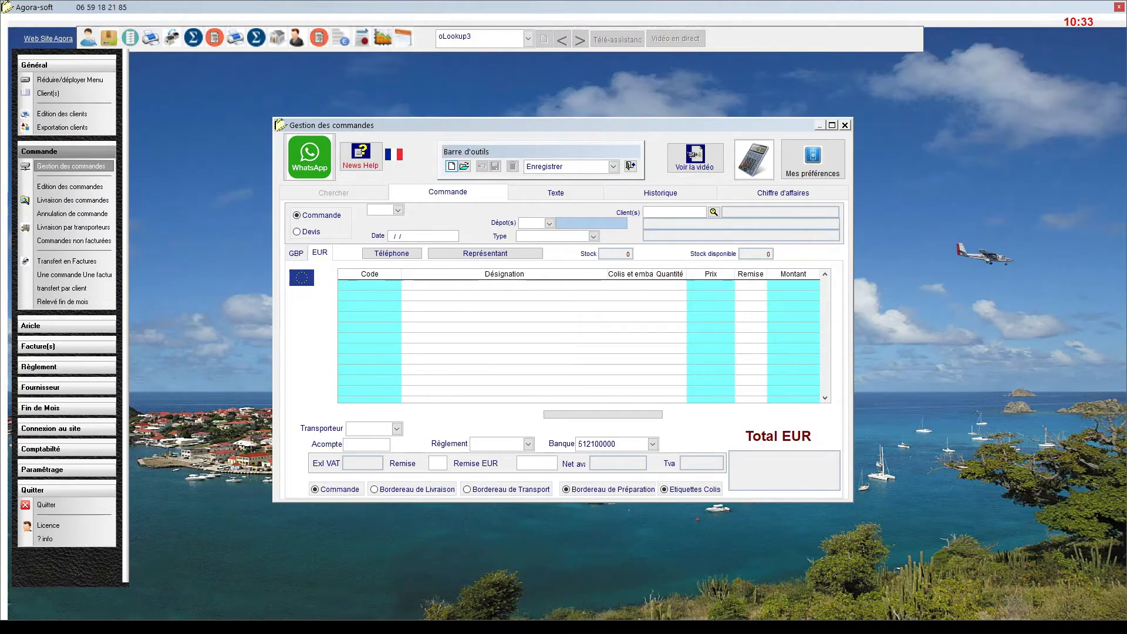
- Create a new order record from the Gestion des commandes toolbar
click(450, 166)
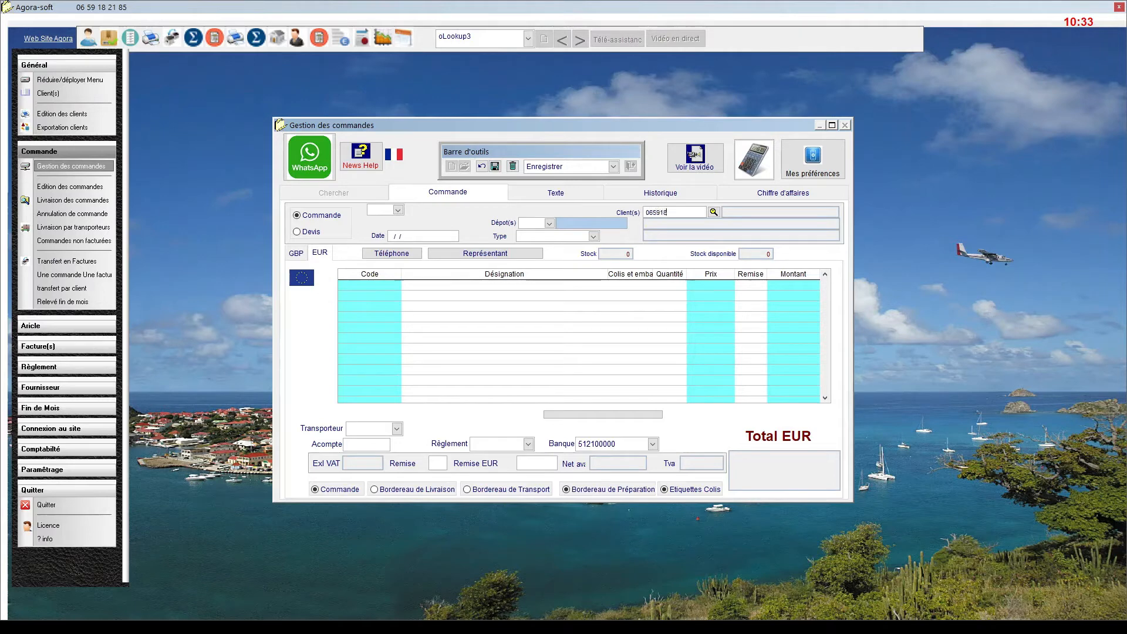
- Enter client number 1 to fill the order header
text(185)
key(Return)
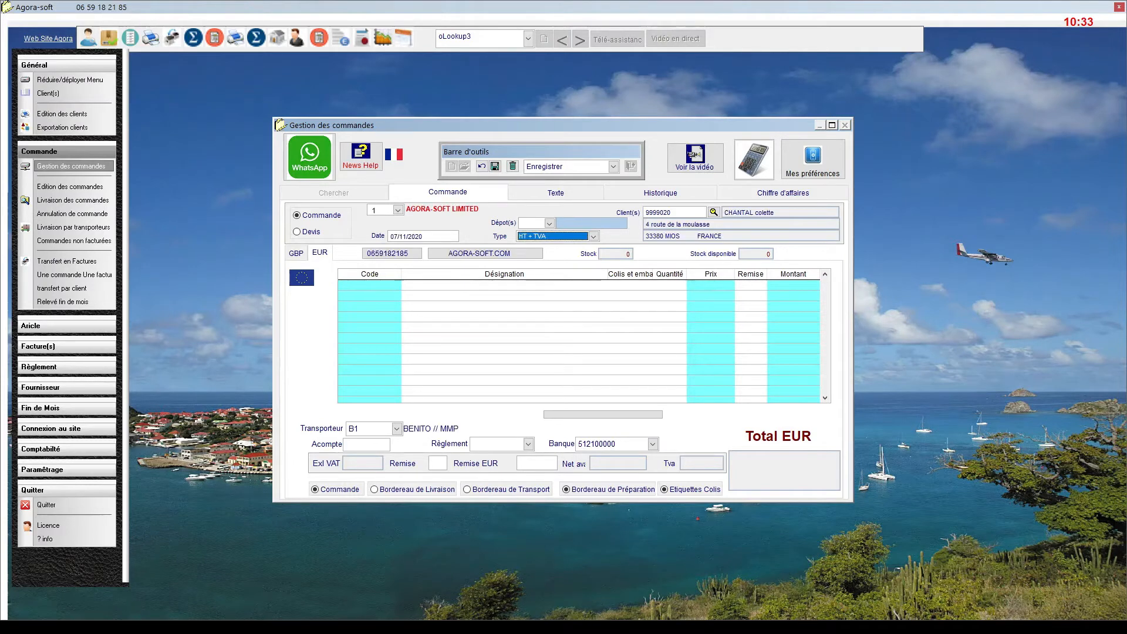
key(Return)
- Replace the client with the one found by a name-prefix search in the client list
click(679, 213)
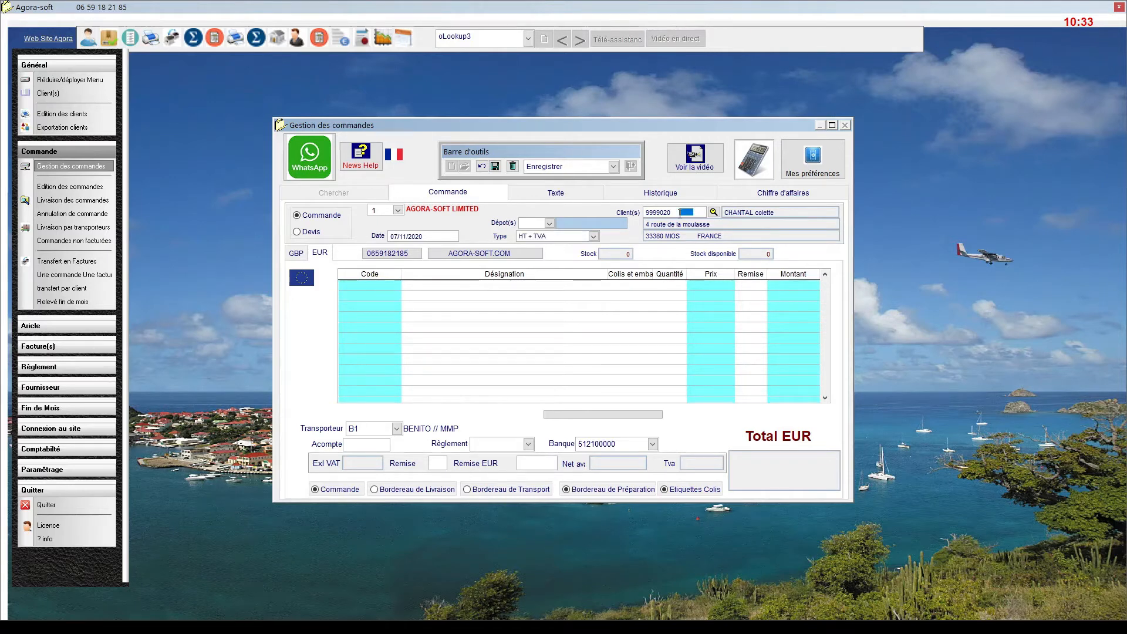
drag(680, 213, 638, 215)
key(BackSpace)
text(CHANT)
key(Return)
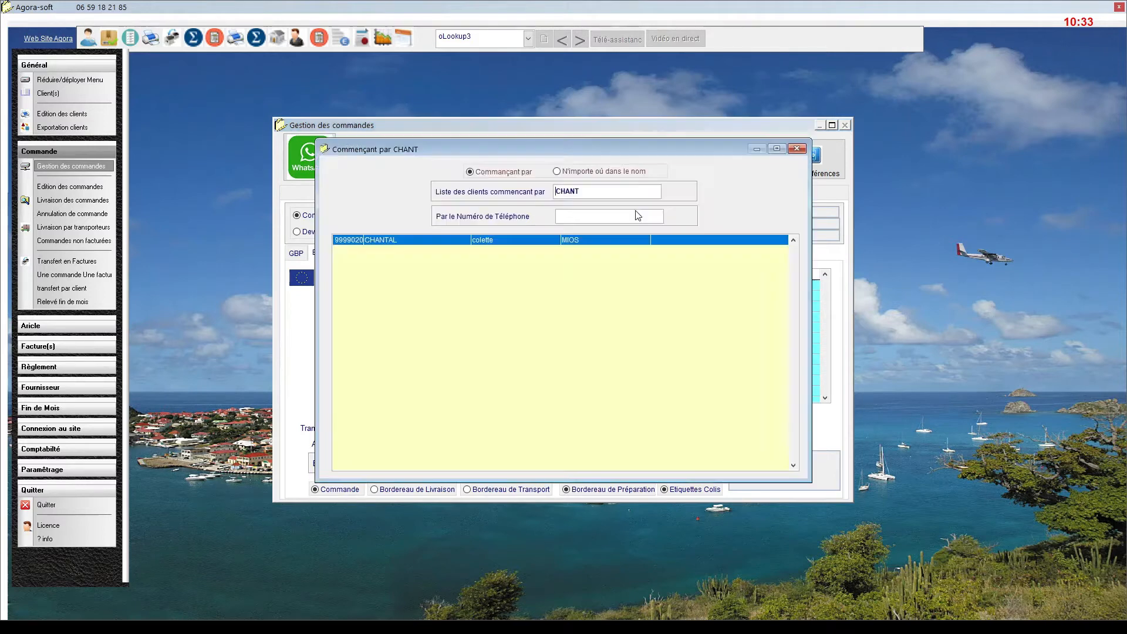
double_click(417, 241)
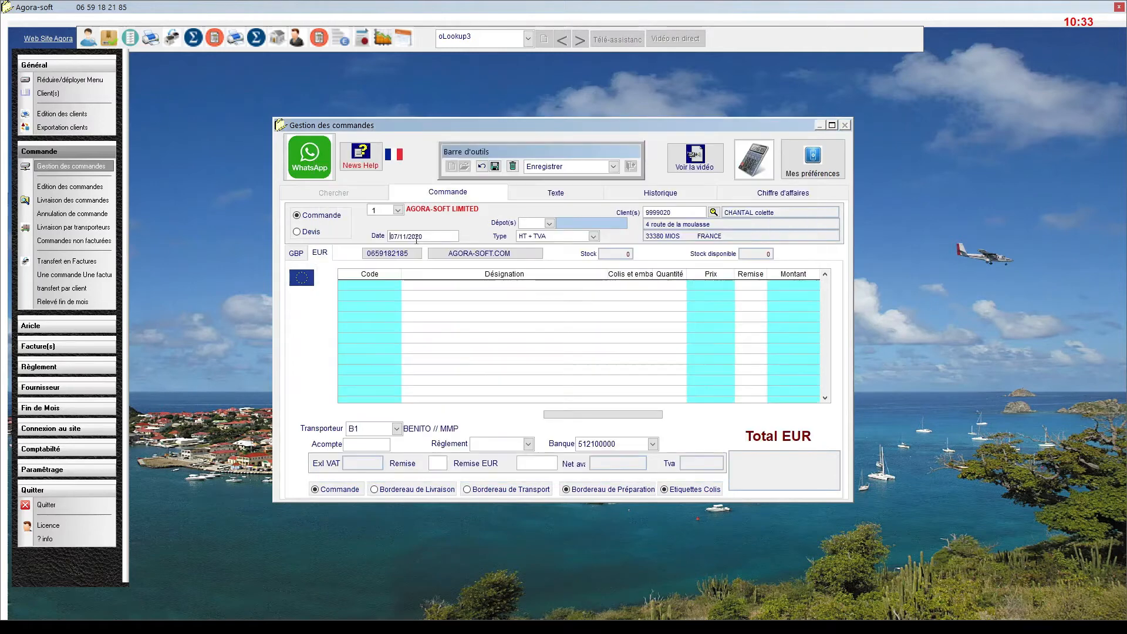
click(713, 213)
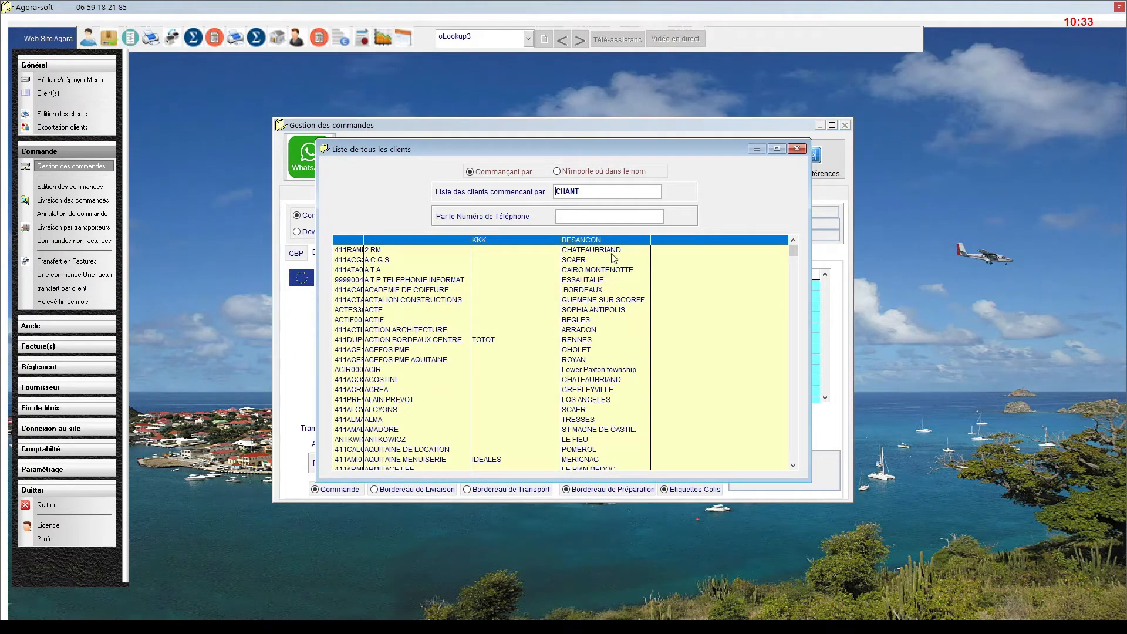
double_click(603, 190)
text(A)
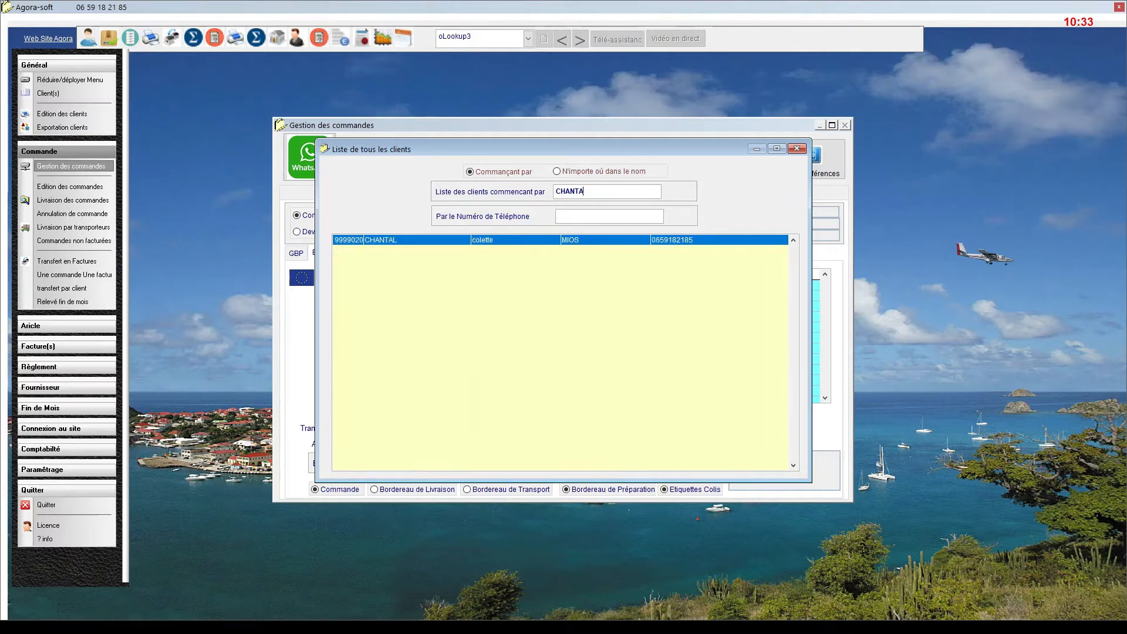
text(L)
double_click(467, 241)
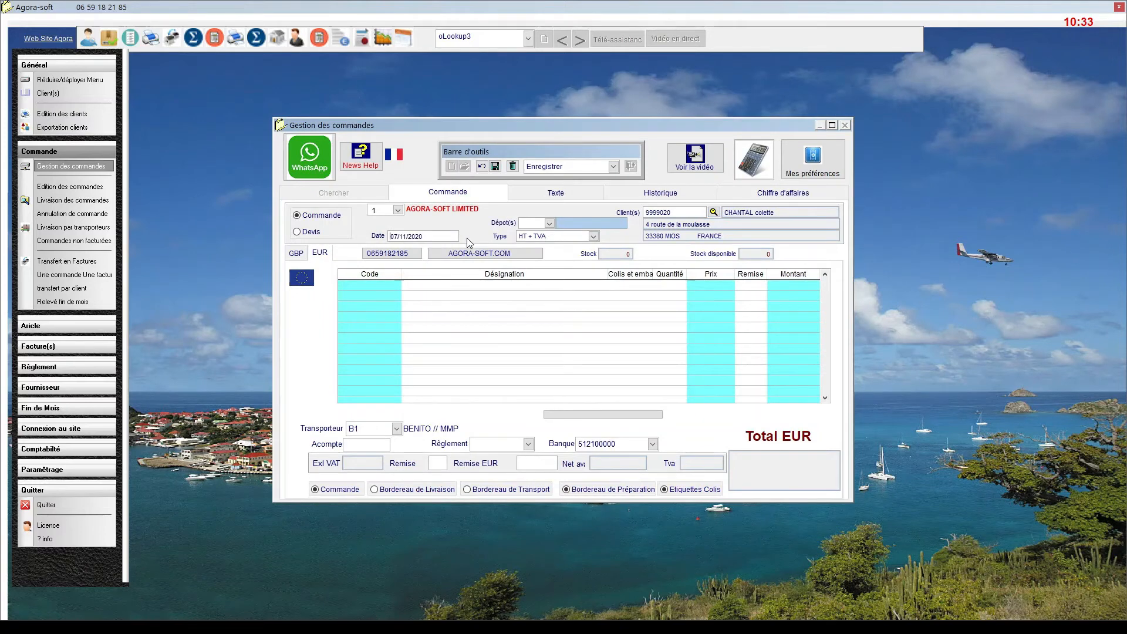
- Keep the 07/11/2020 order date and set the depot to LYON
key(Tab)
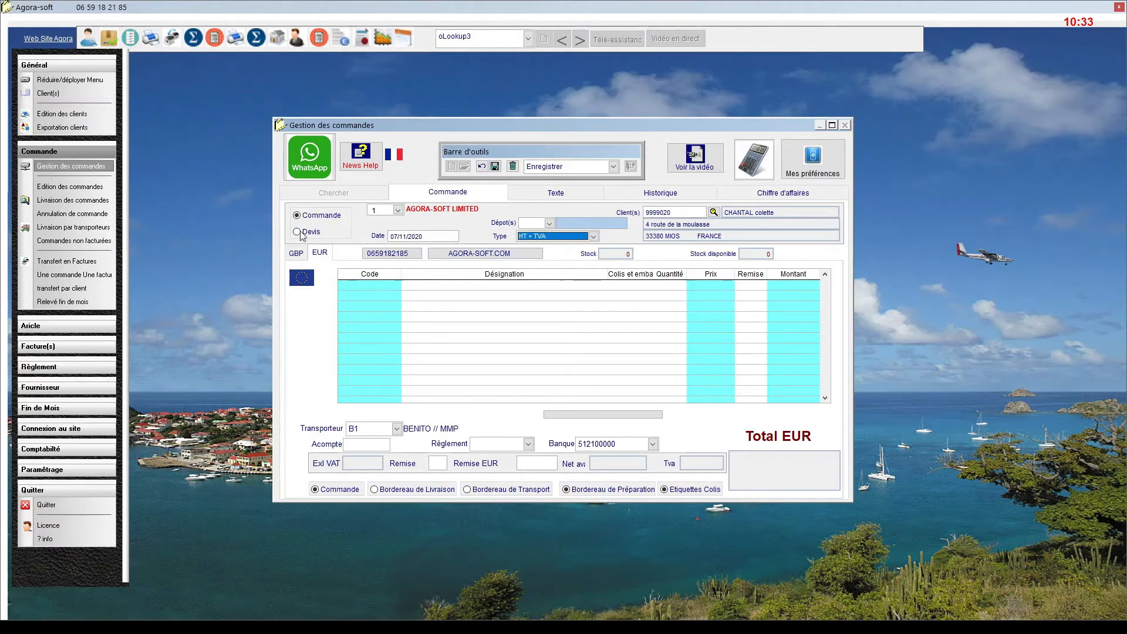
click(549, 223)
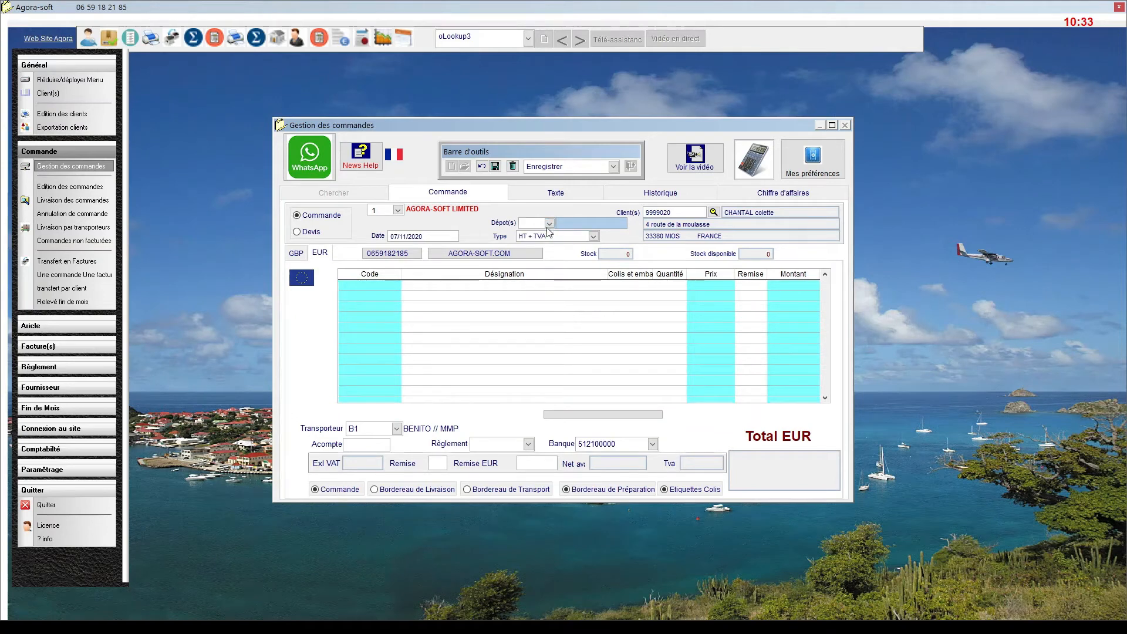
click(536, 259)
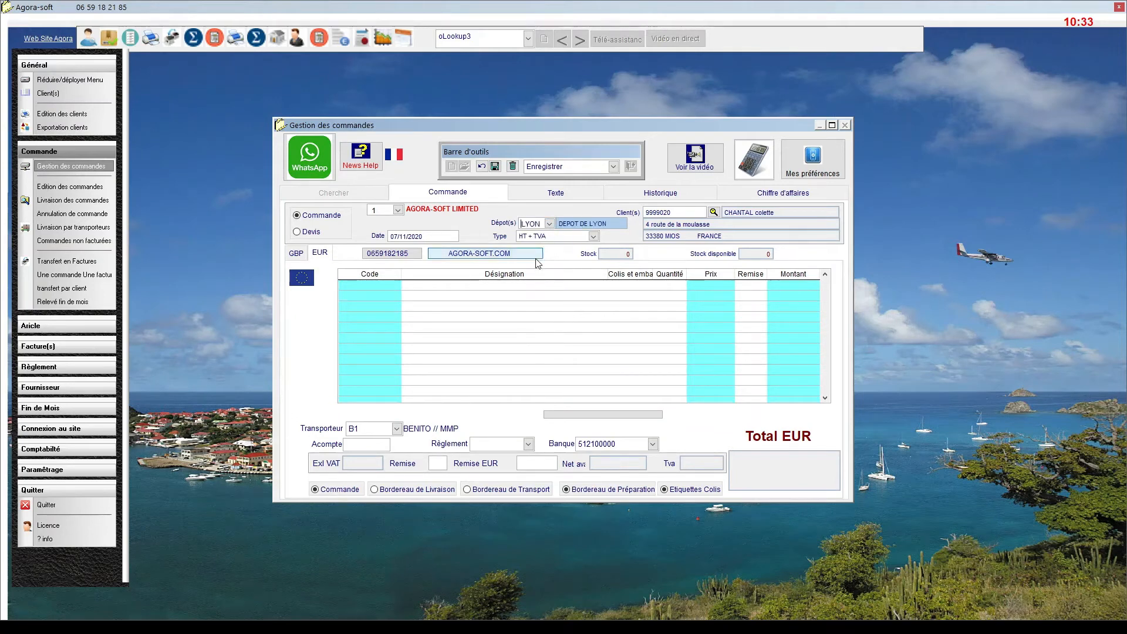
click(373, 288)
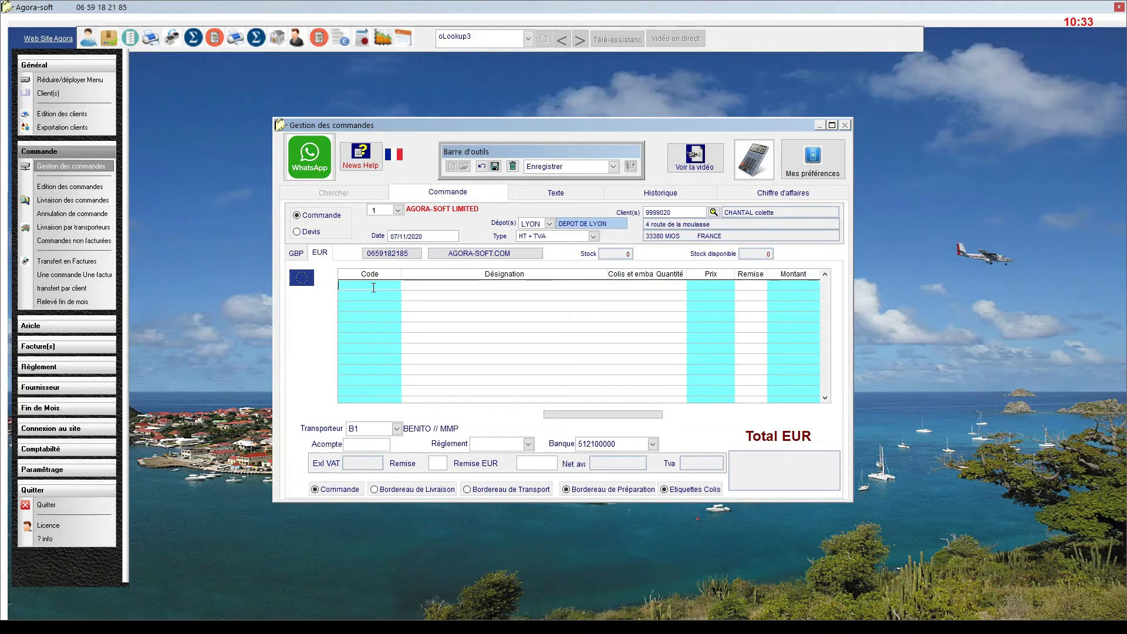
- Add article BLOCSPTITCAR (BLOC PETITS CARREAUX 210X297) as the first line, skipping the serial number
double_click(374, 287)
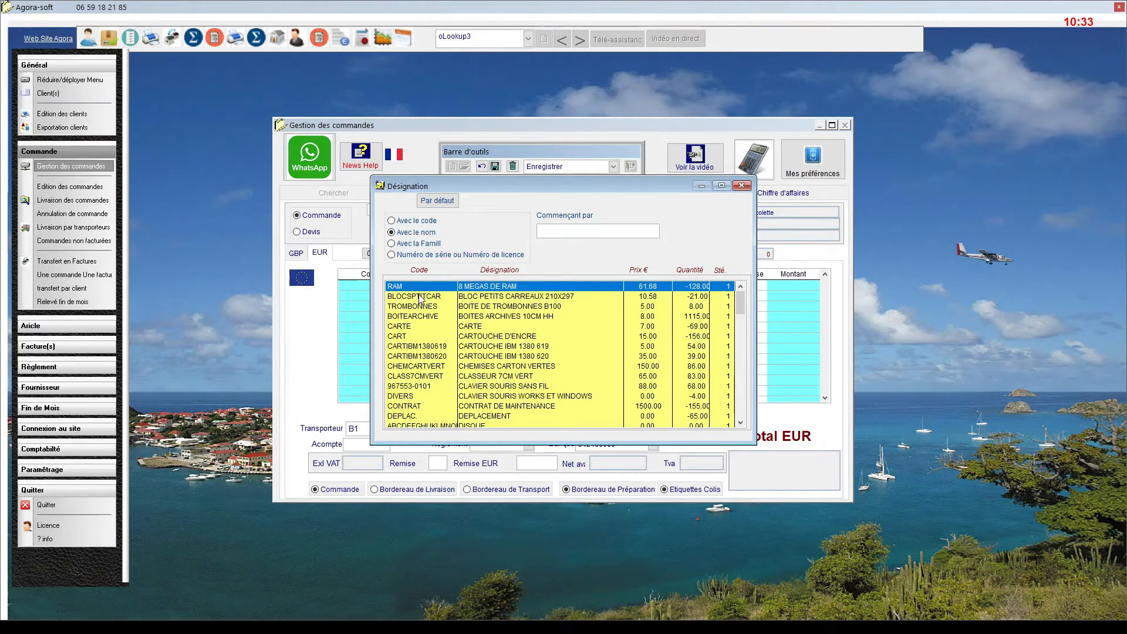
text(BLO)
key(Return)
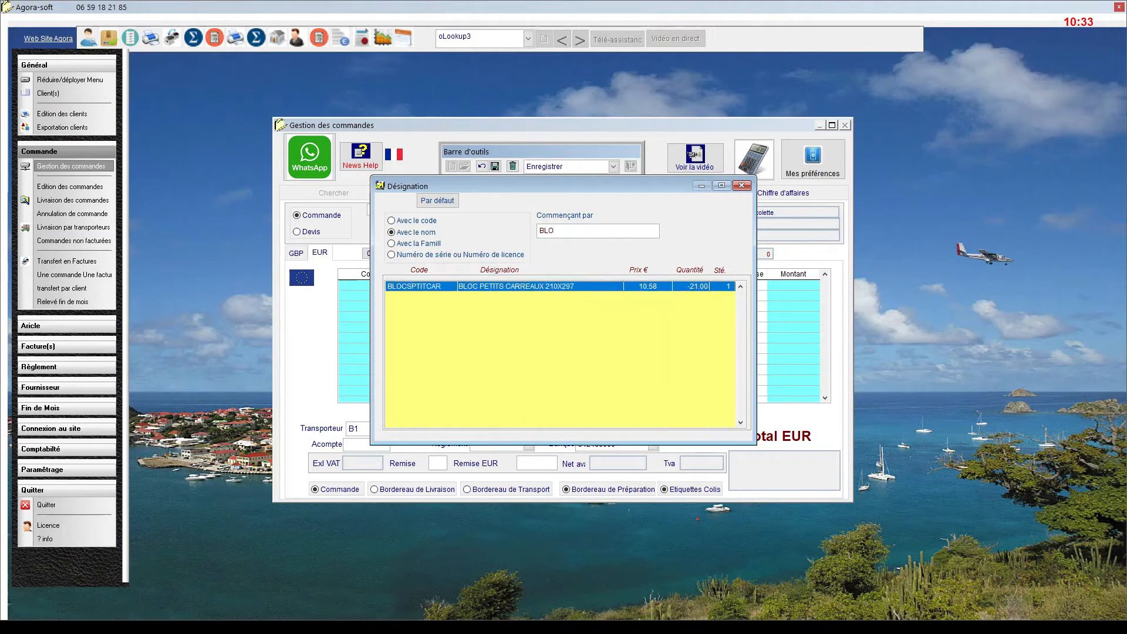
double_click(406, 286)
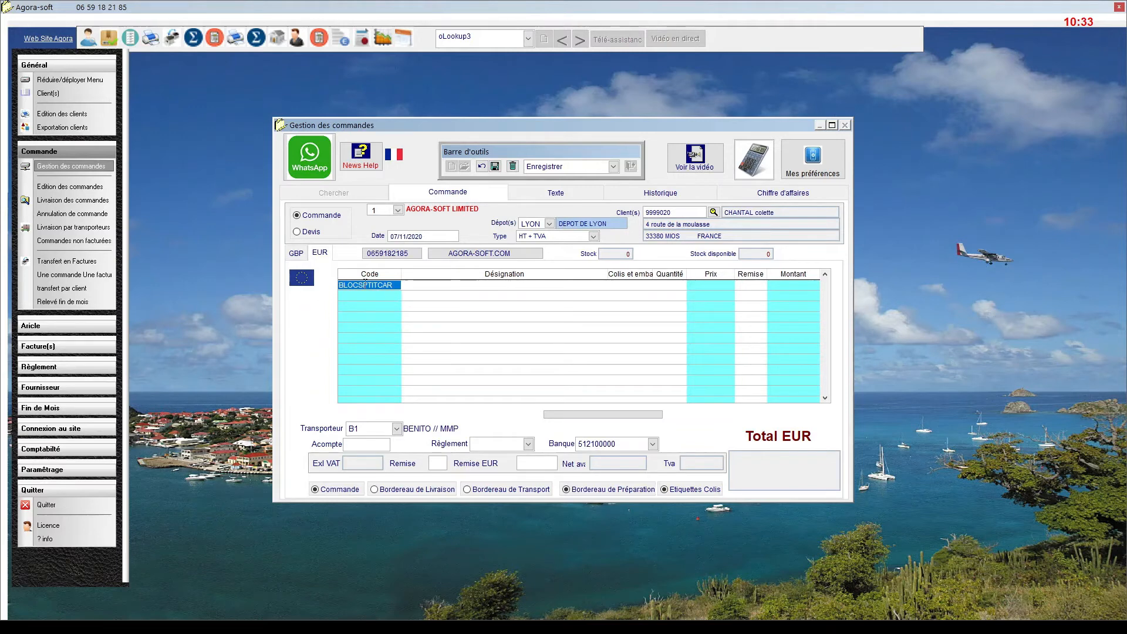
key(Return)
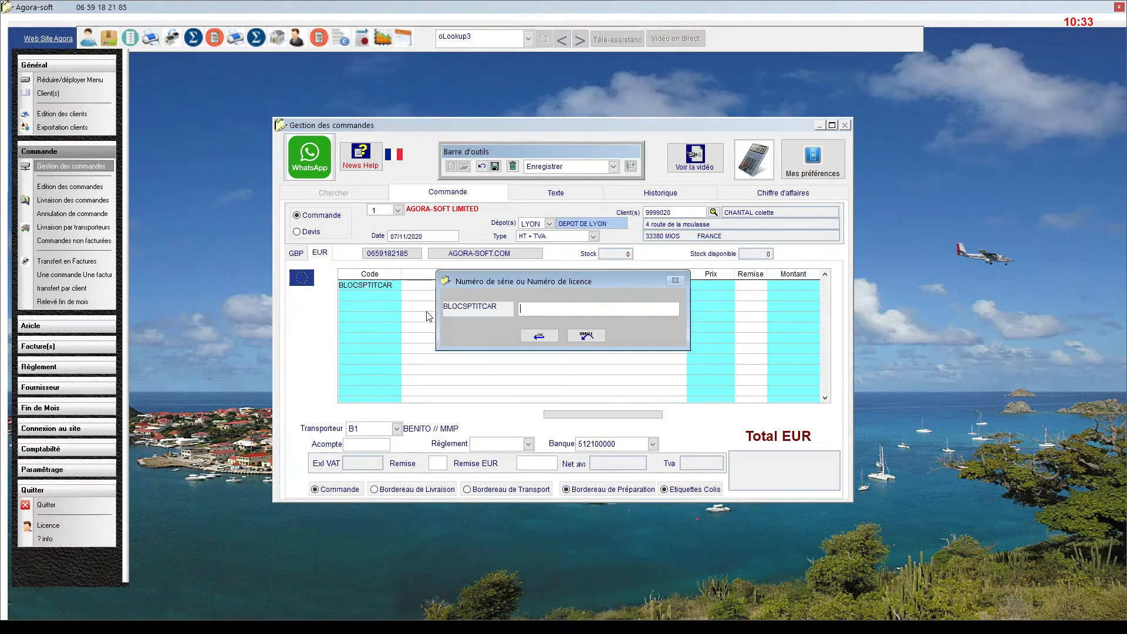
text(FJFJJFJFGJJ GG)
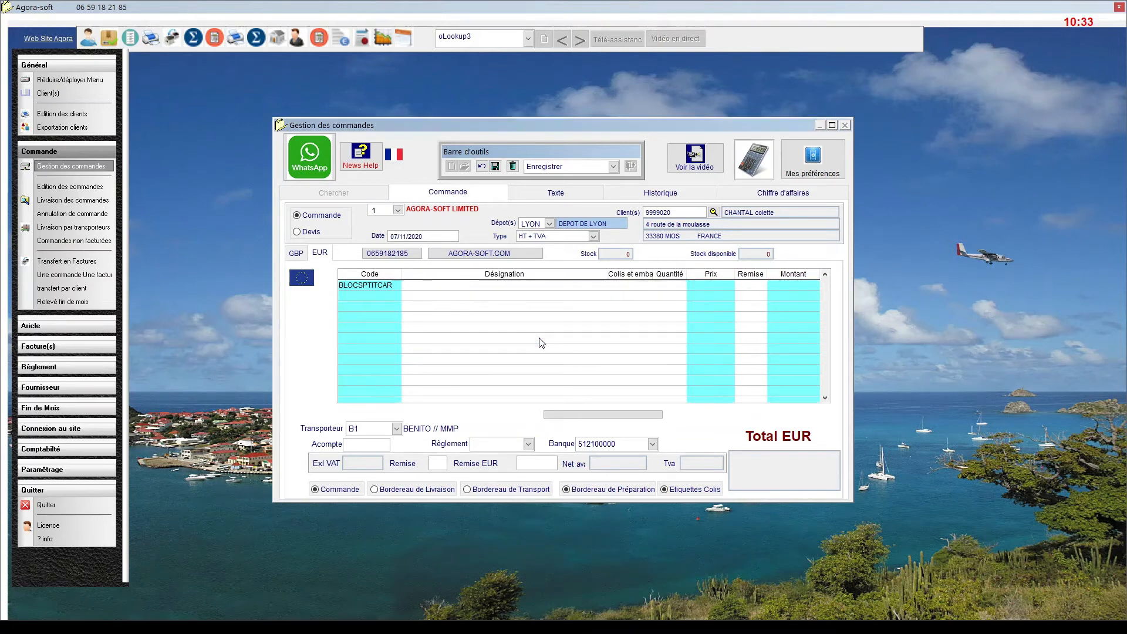
click(539, 336)
key(Return)
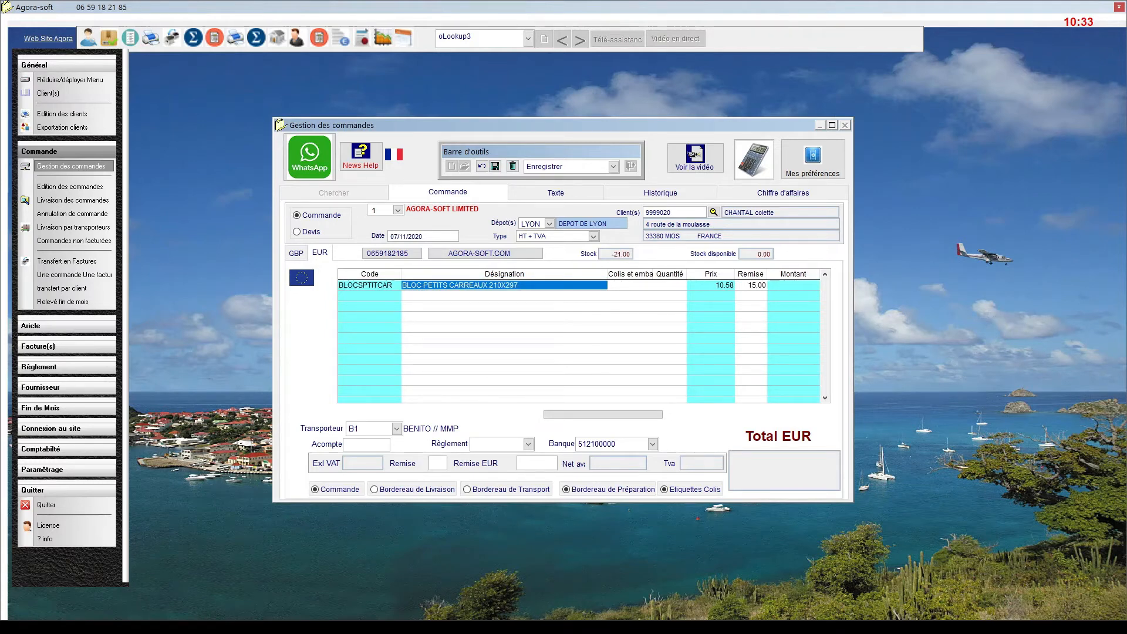
- Give the first line a 25 discount, 15D packaging and quantity 10
click(750, 286)
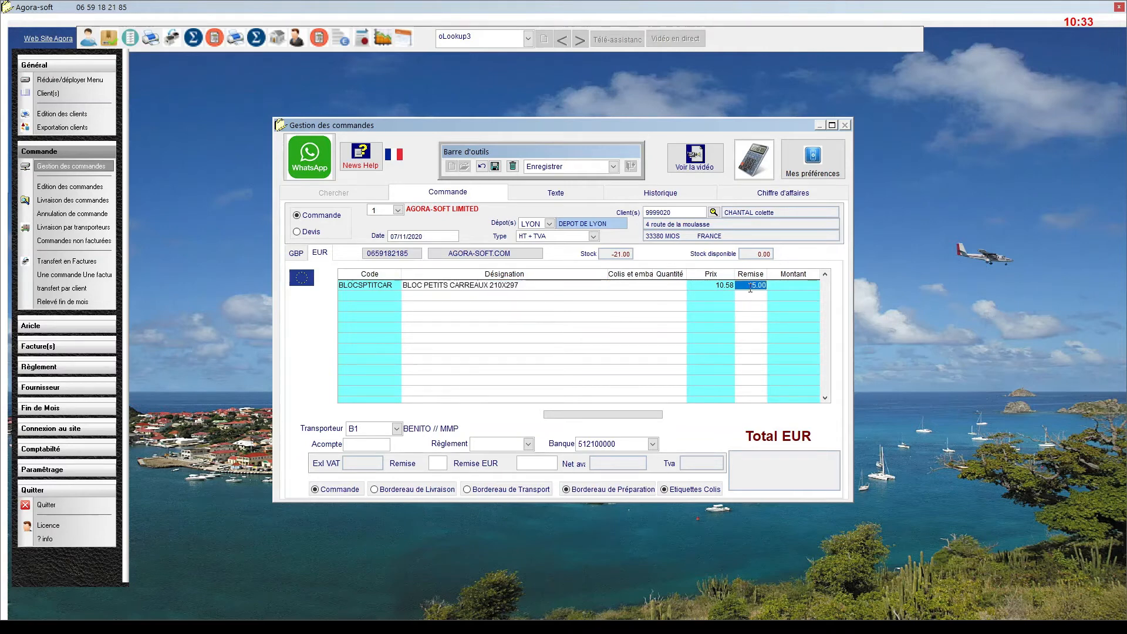
text(25.)
key(Return)
click(616, 284)
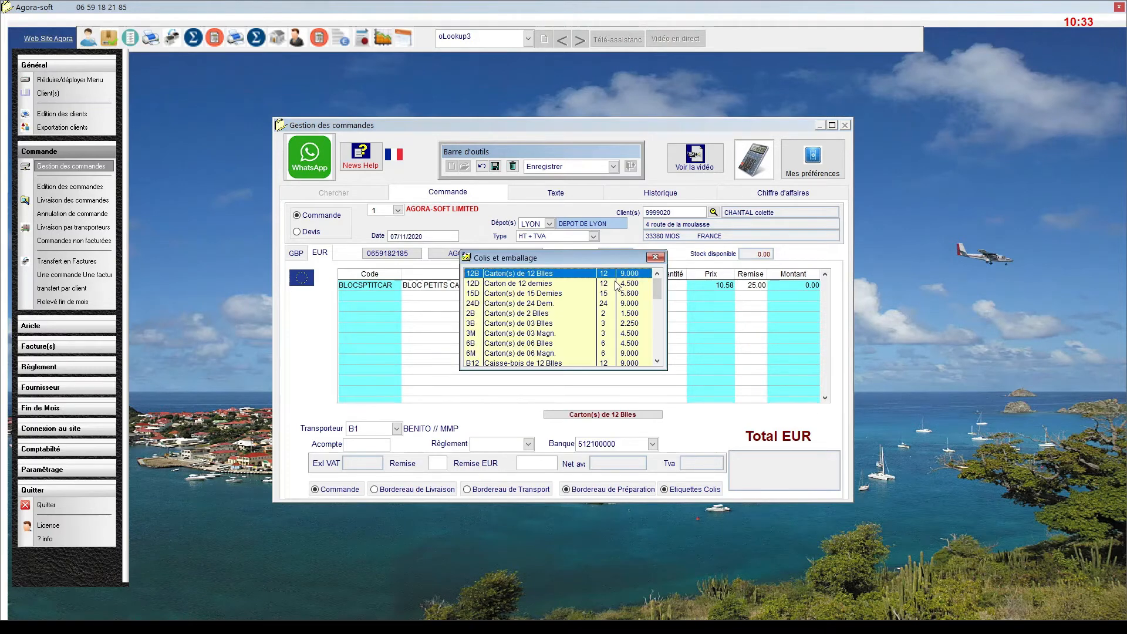
double_click(552, 296)
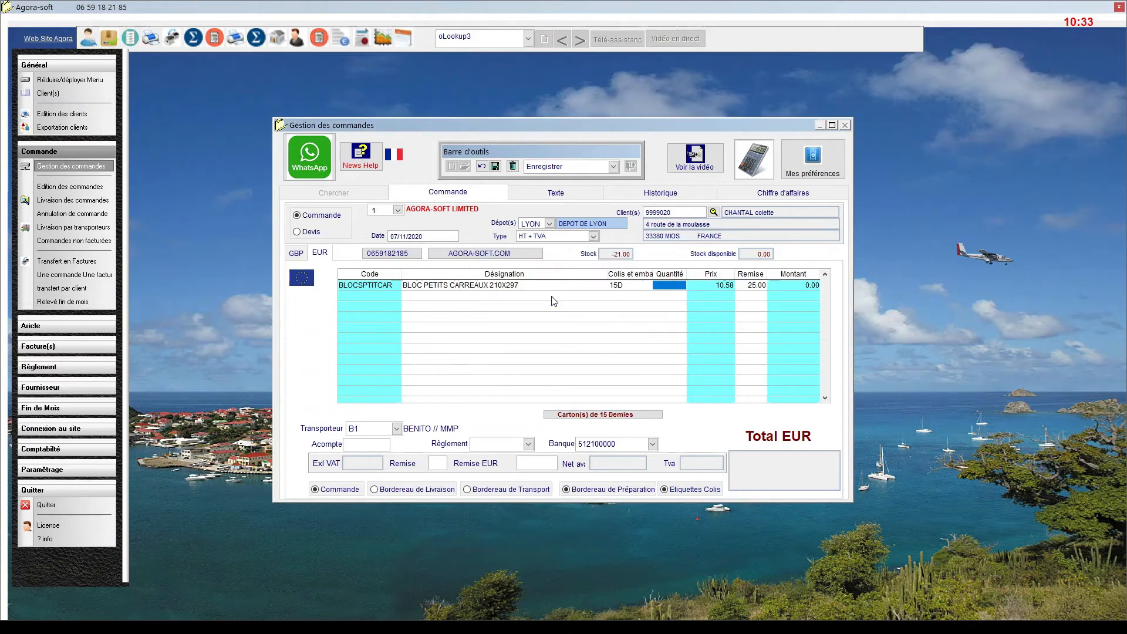
text(10)
key(Return)
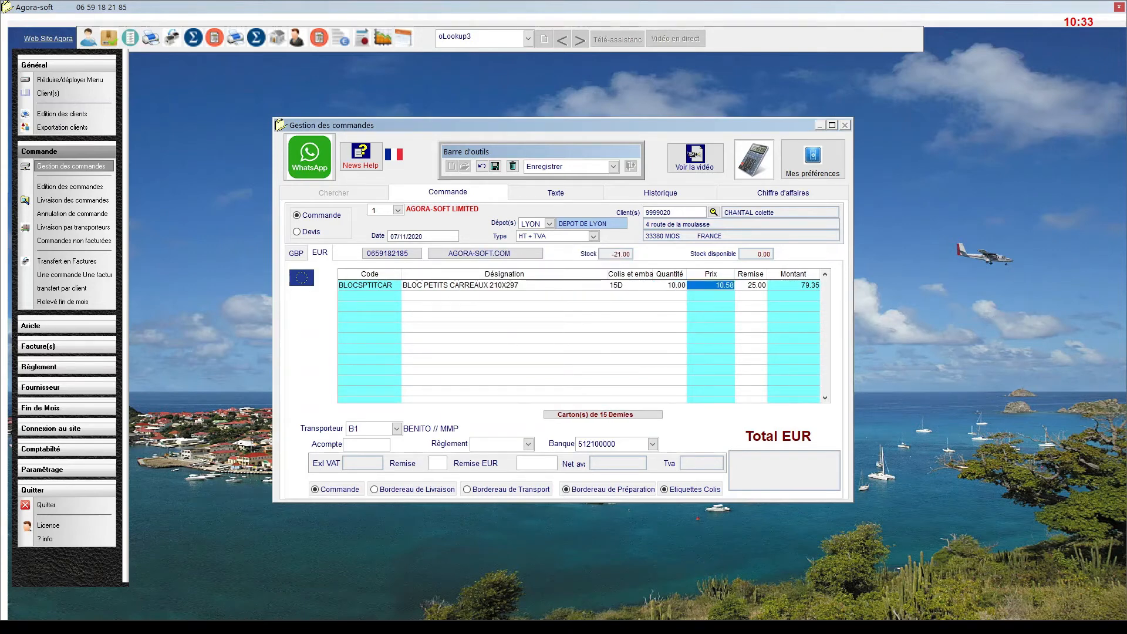
- Change the line's unit price to 81 and check the GBP view before returning to EUR
click(764, 174)
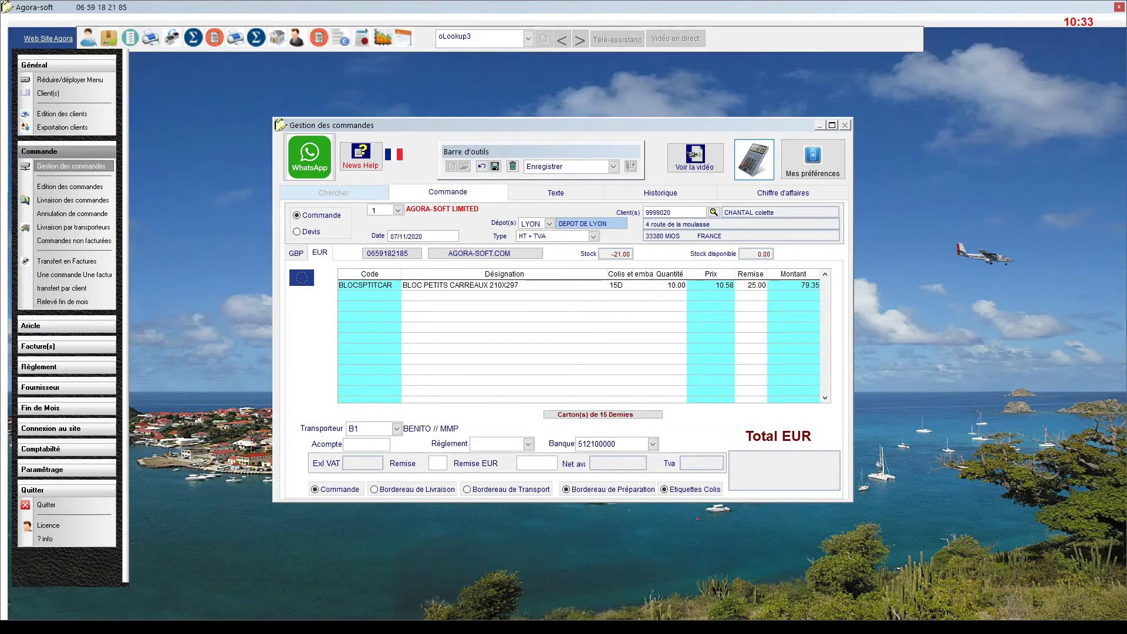
click(716, 285)
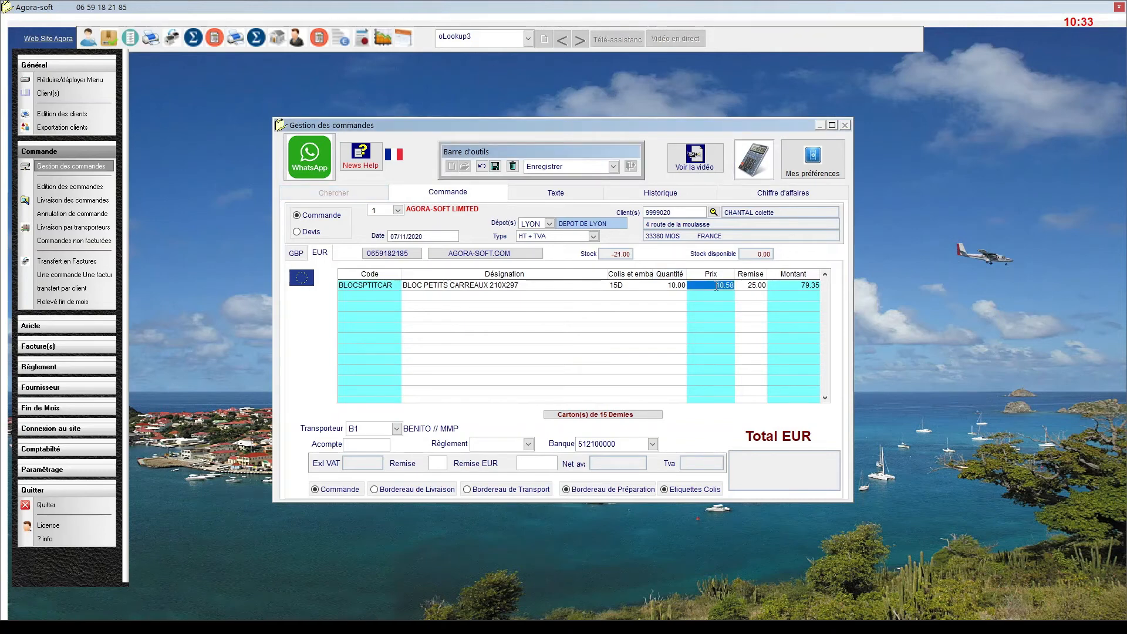
text(81)
key(Tab)
click(297, 254)
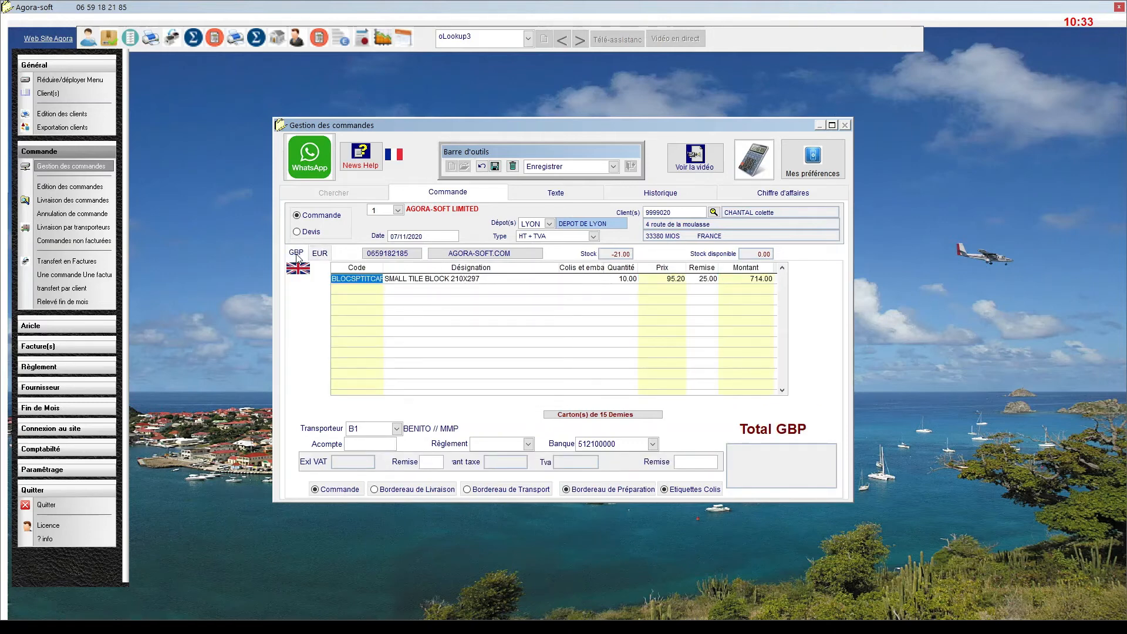
click(320, 253)
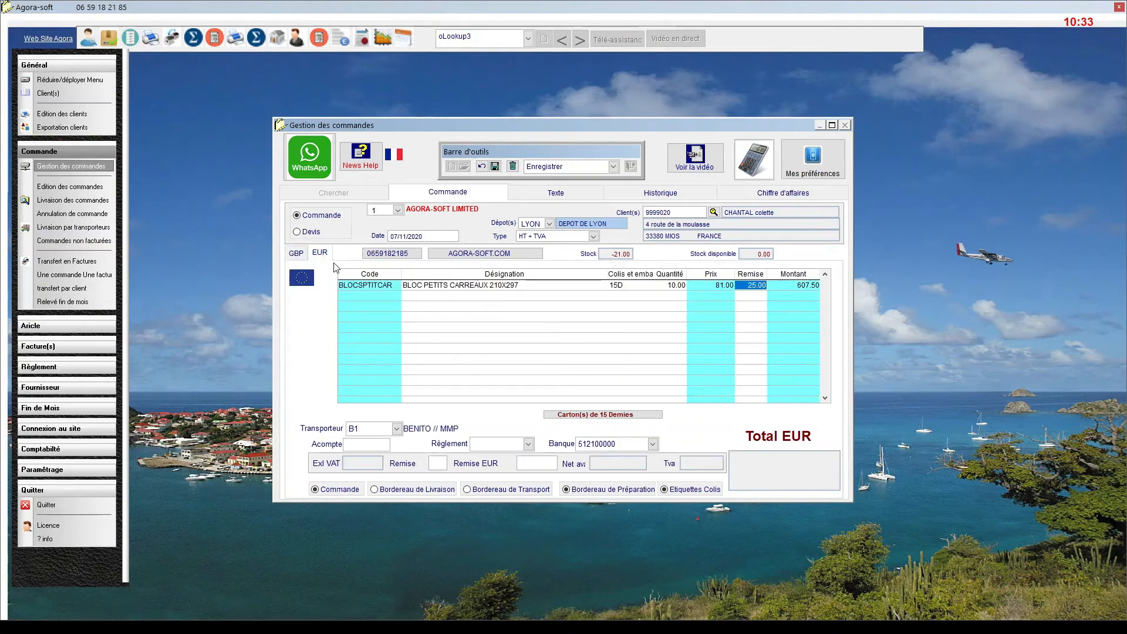
- Confirm the 25.00 discount and pick CARTOUCHE IBM 1380 619 for a new line
key(Tab)
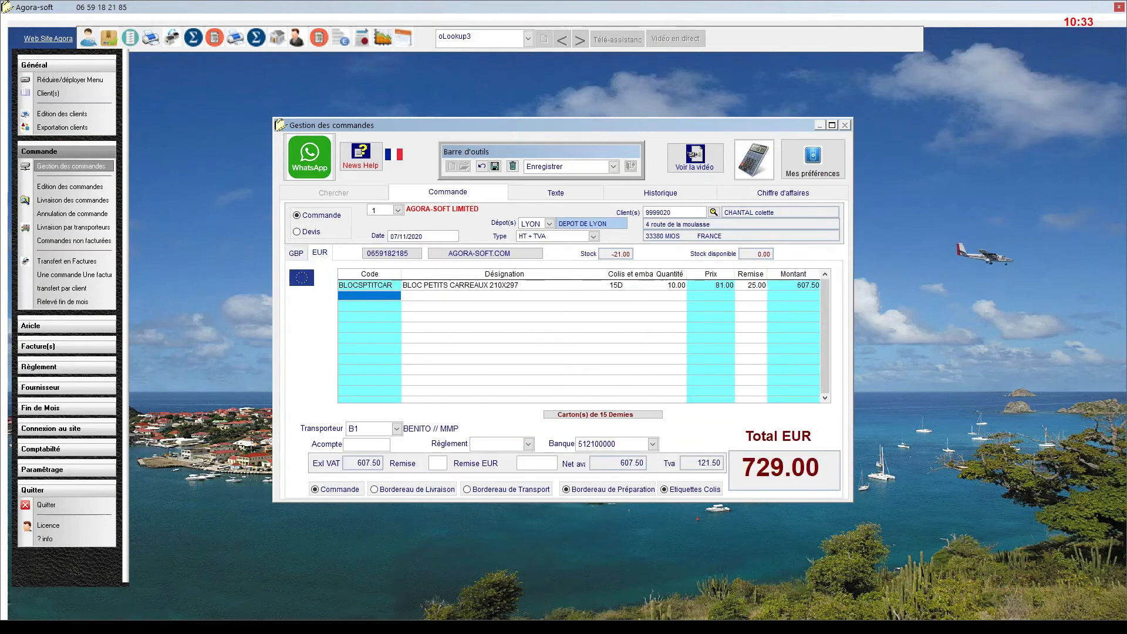
key(Return)
click(398, 345)
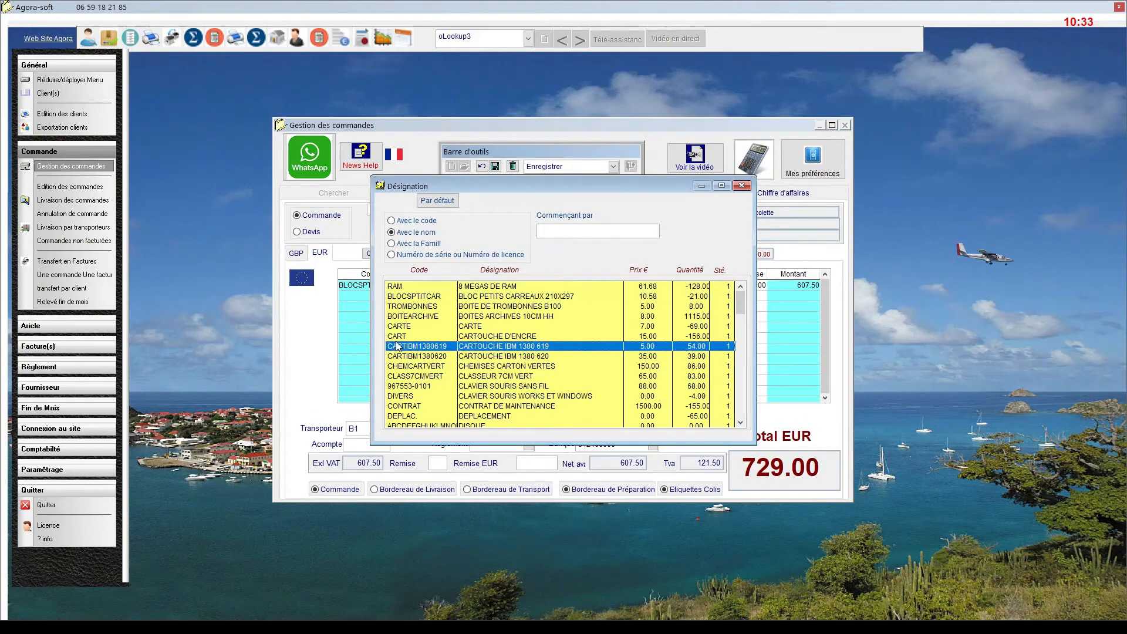
- Add CARTOUCHE IBM 1380 619 as the second line with quantity 2
double_click(397, 346)
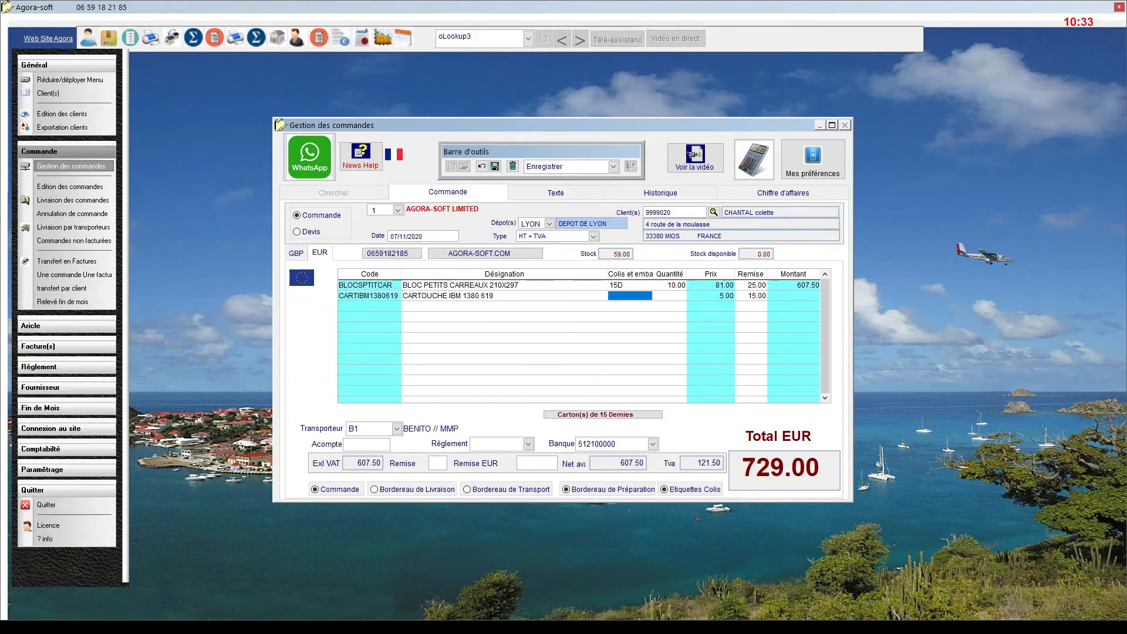
key(Tab)
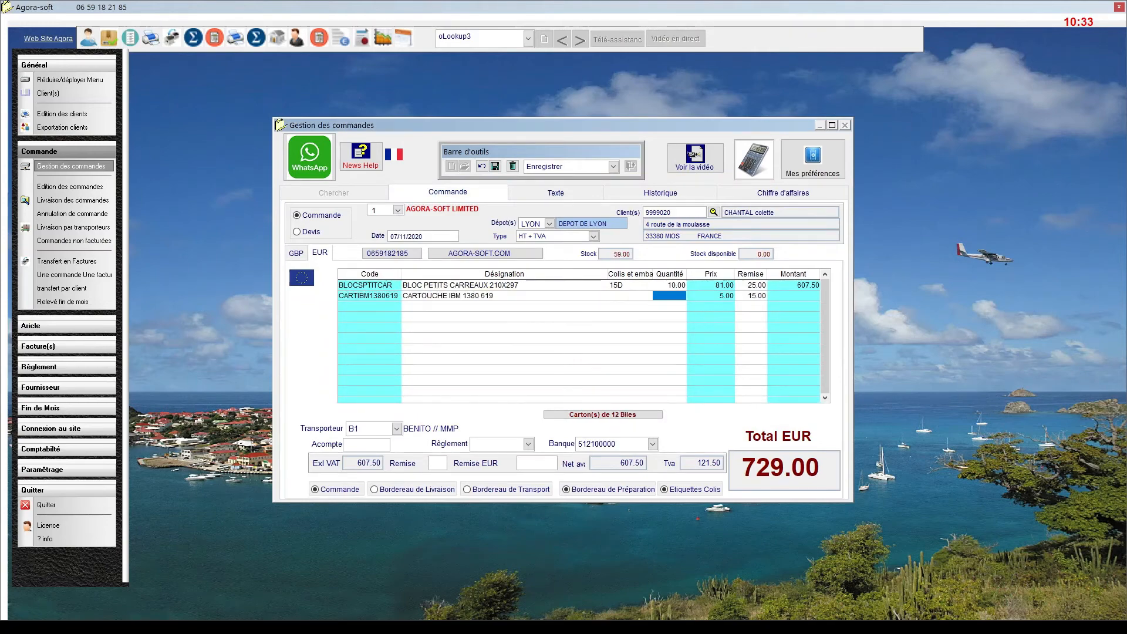
text(2)
key(Return)
key(Return)
key(Return)
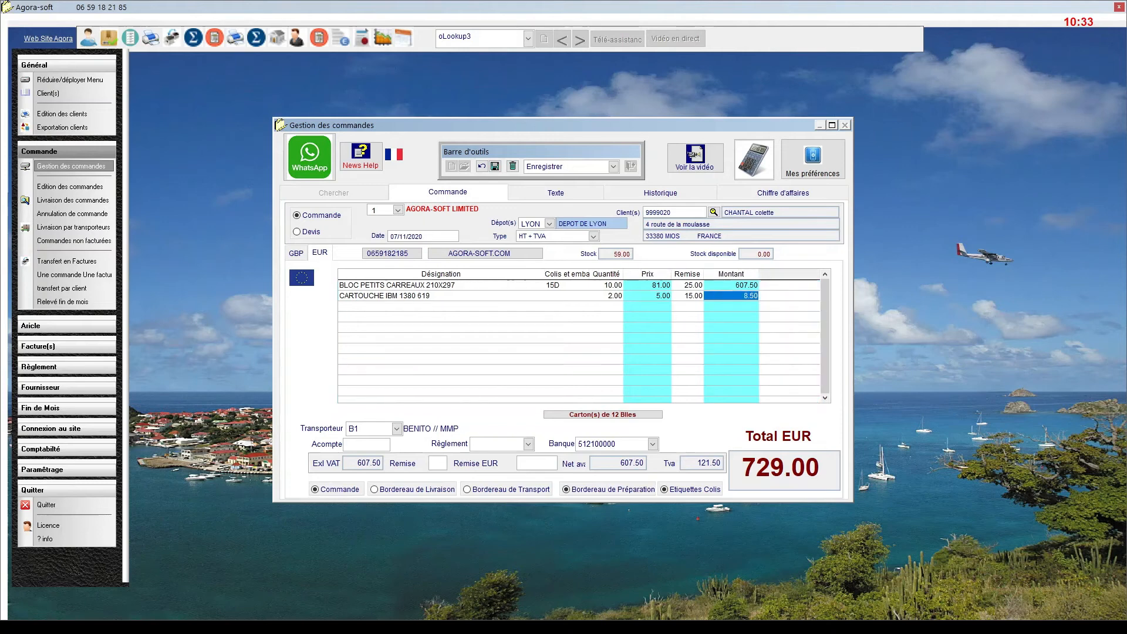
key(Return)
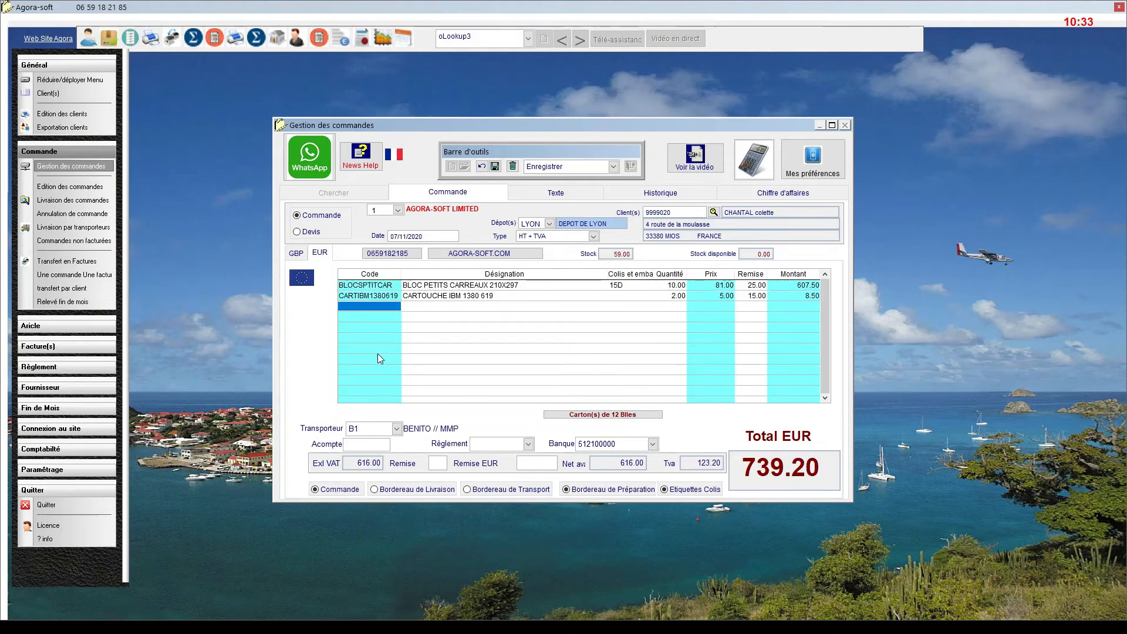
- Enter a 39.00 deposit on the order
click(357, 443)
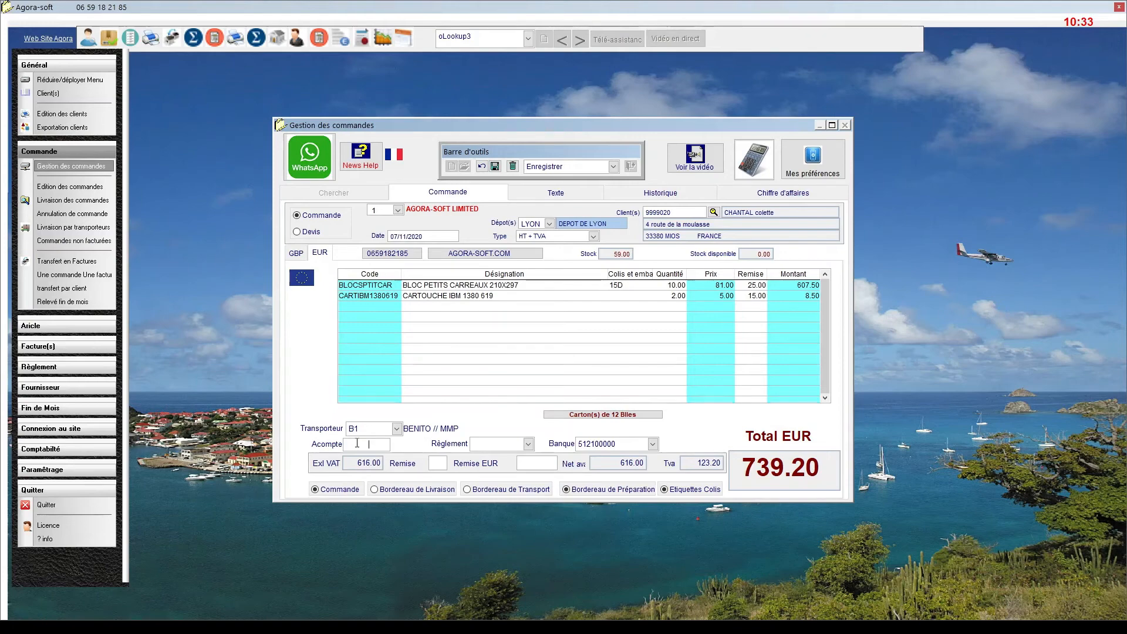
click(357, 443)
text(39)
key(Return)
- Set the payment to CB and keep the plain order document type
text(CB)
click(375, 489)
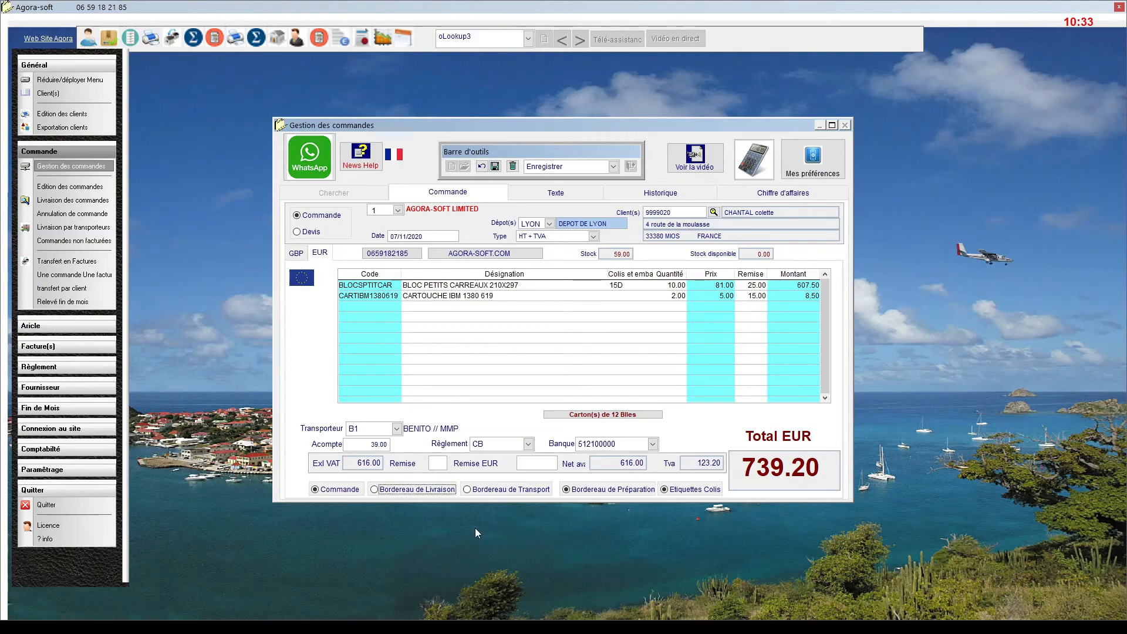
click(374, 489)
click(467, 490)
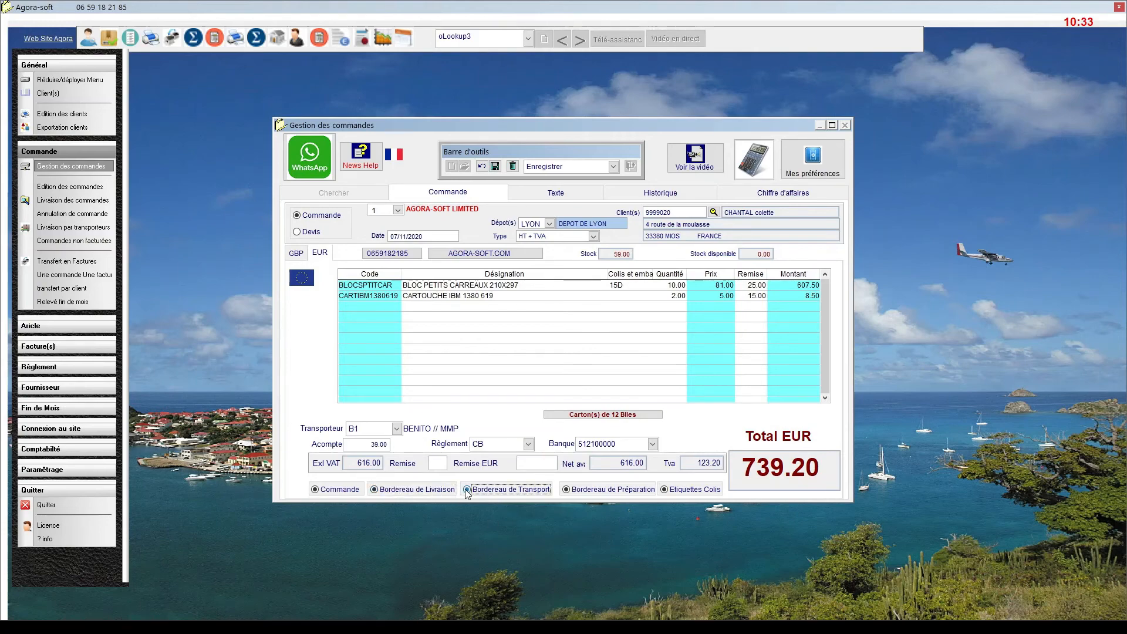
click(379, 491)
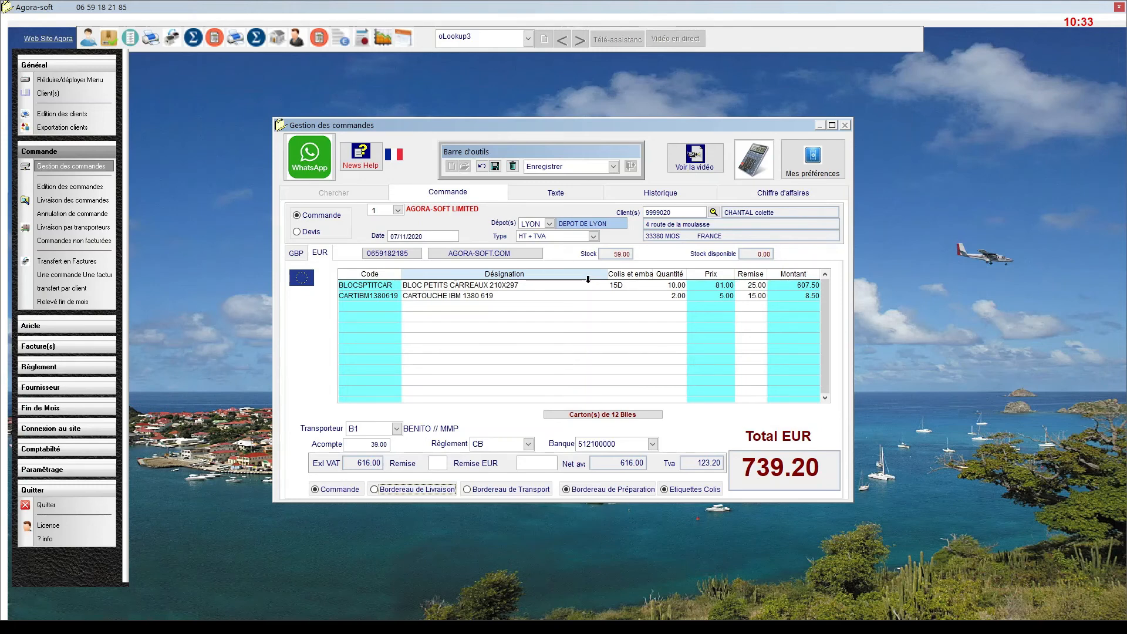
- Save the order using the 'Enregistre et aperçu' save-and-preview action
click(541, 167)
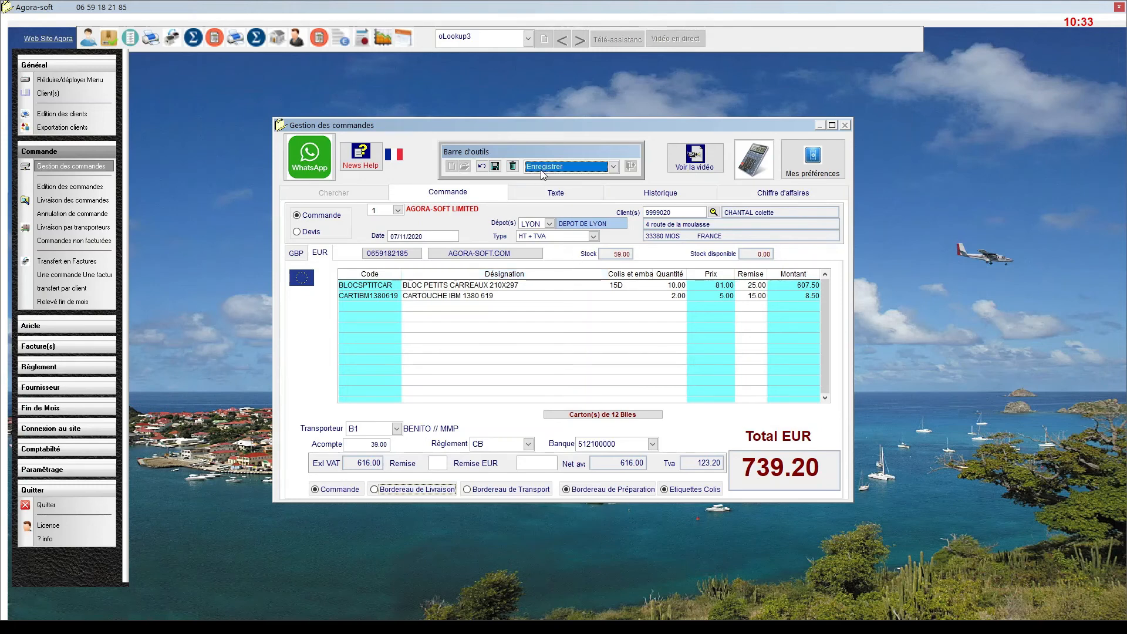
key(Down)
click(496, 168)
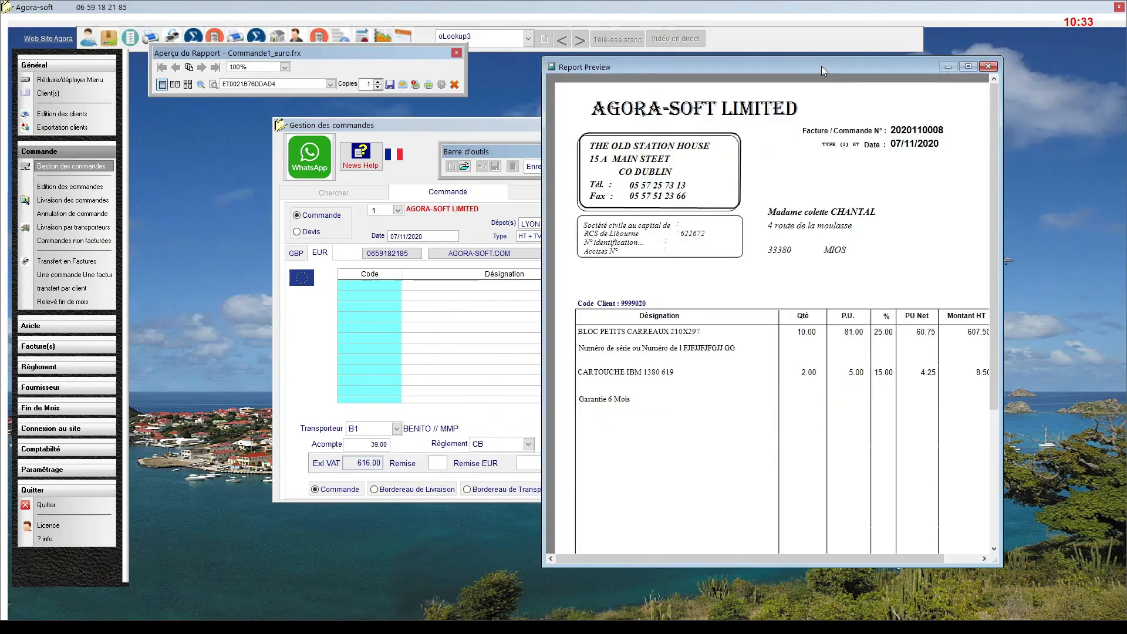
- Zoom the invoice preview to 75% to see the 739.20 total, then close it
drag(821, 66, 710, 104)
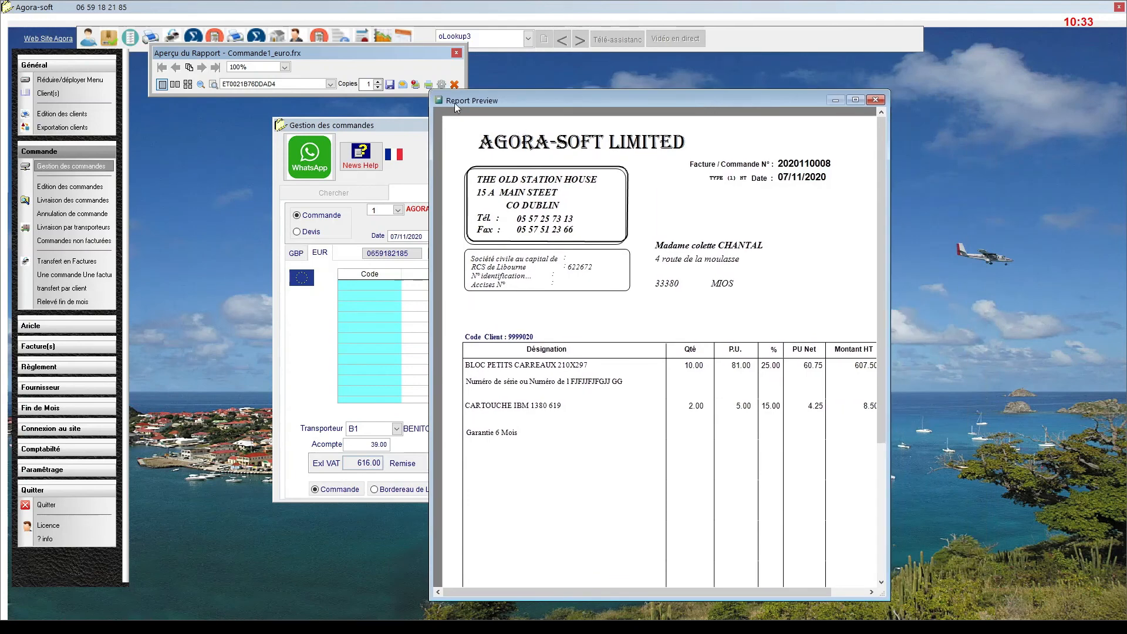
click(285, 68)
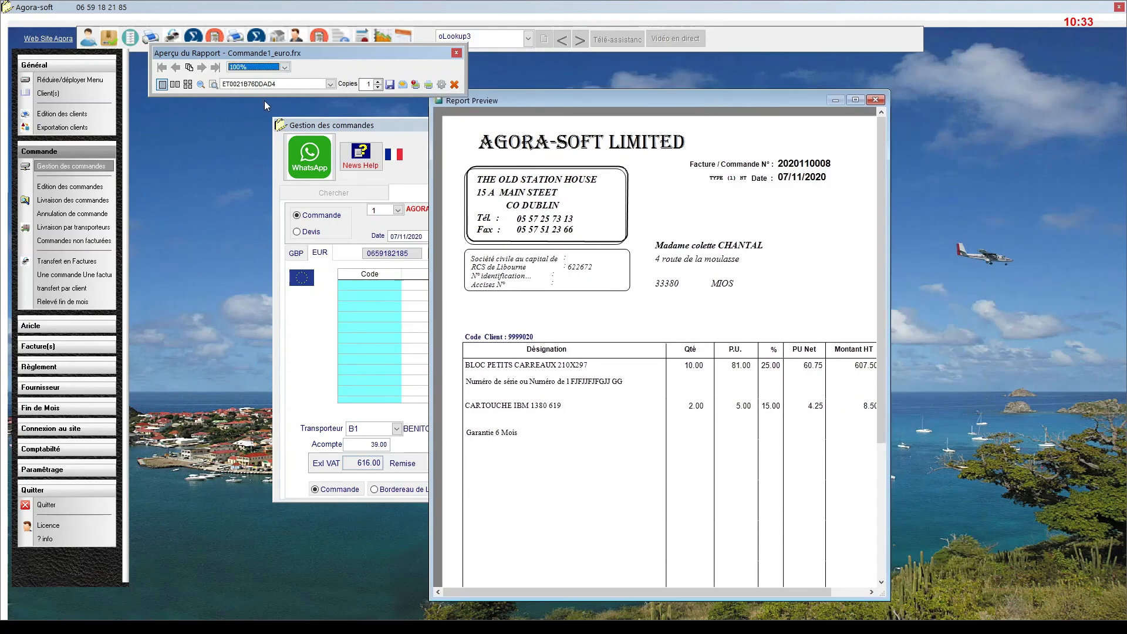
key(Up)
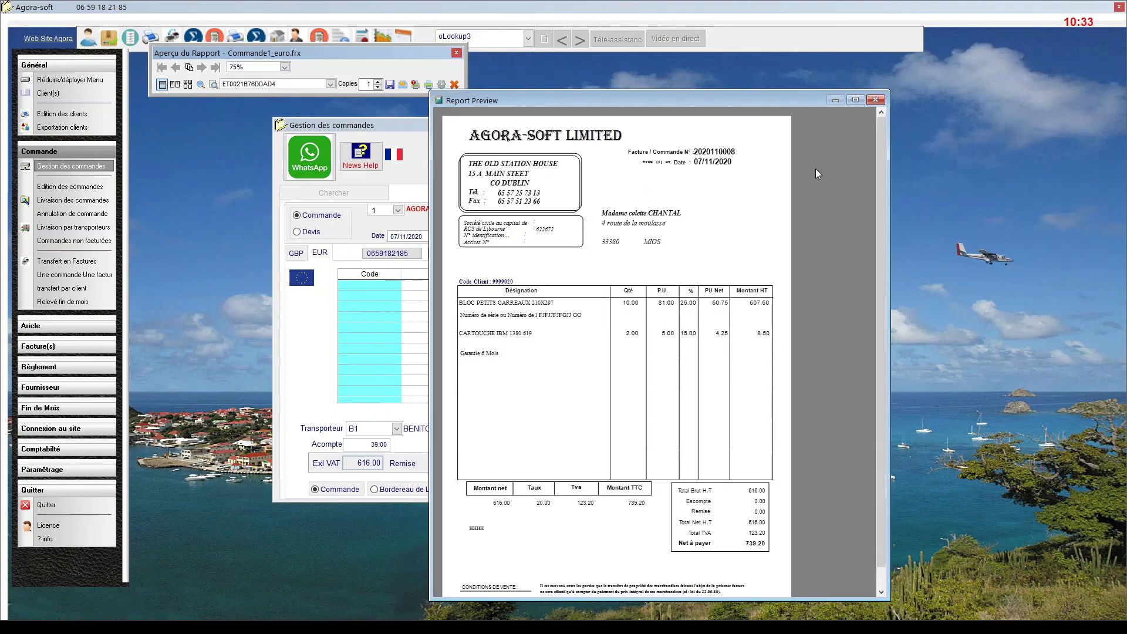
click(876, 100)
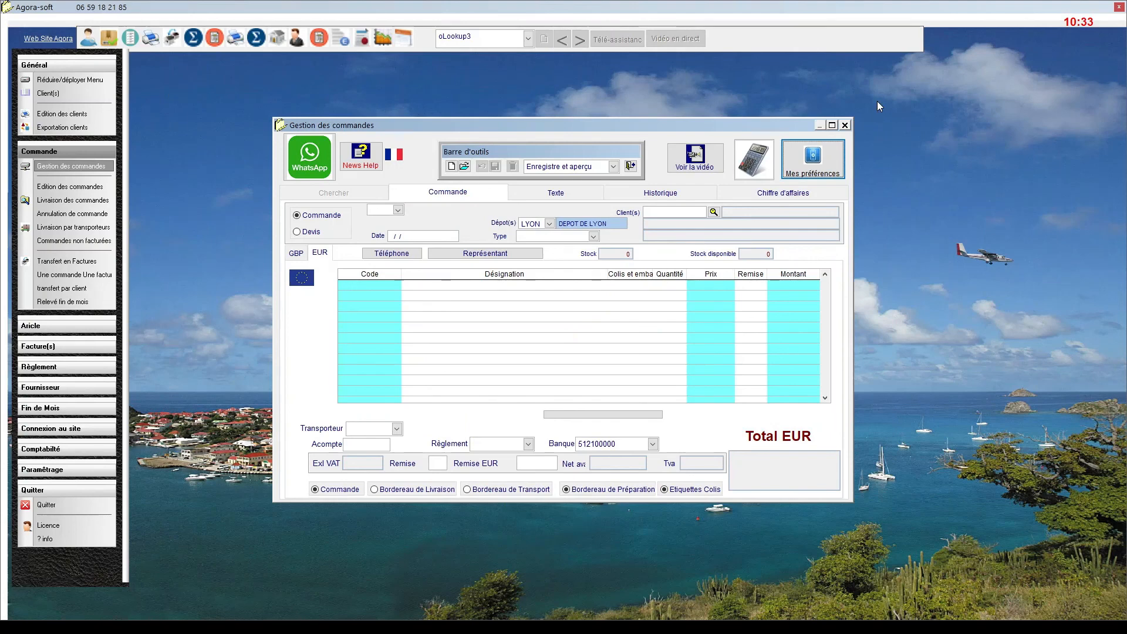